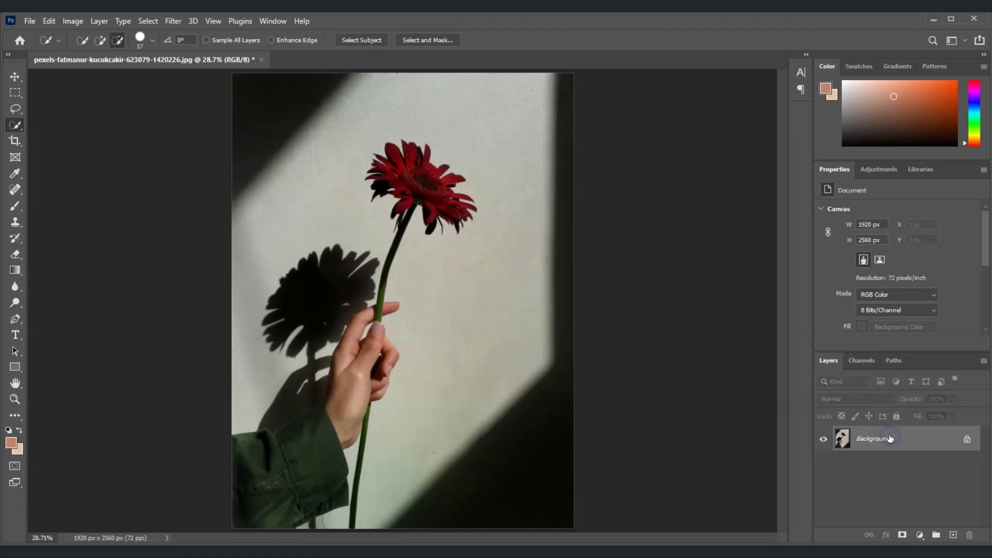
Duplicate the Background layer as Layer 1 and pick the Quick Selection Tool.
{"action": "left_click_drag", "start_coordinate": [890, 439], "coordinate": [890, 435]}
{"action": "key", "text": "ctrl+j"}
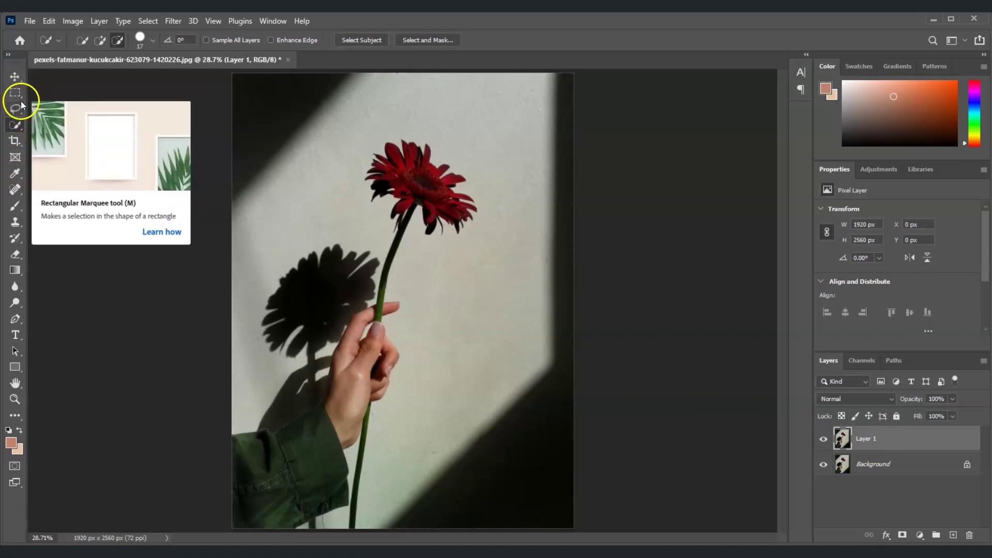
{"action": "right_click", "coordinate": [16, 125]}
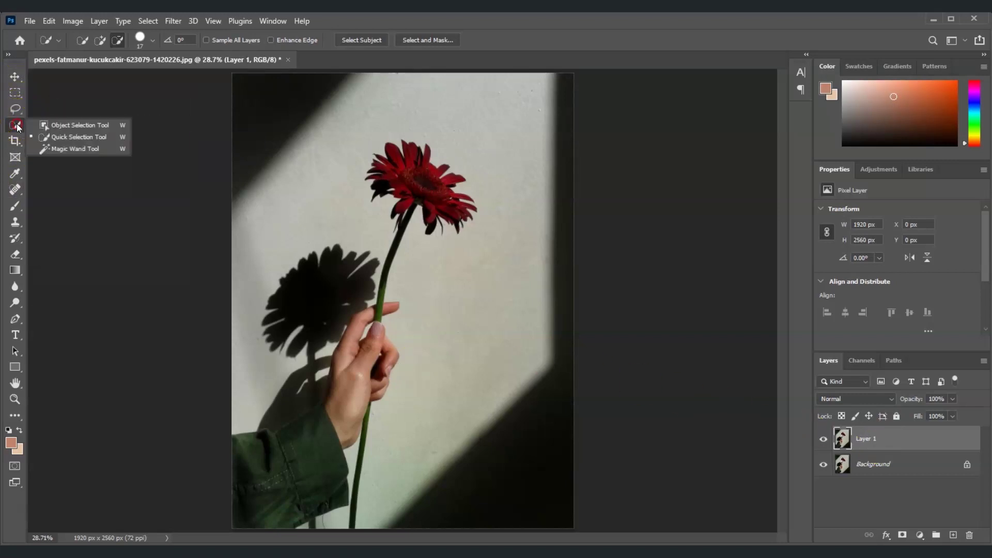
{"action": "left_click", "coordinate": [64, 140]}
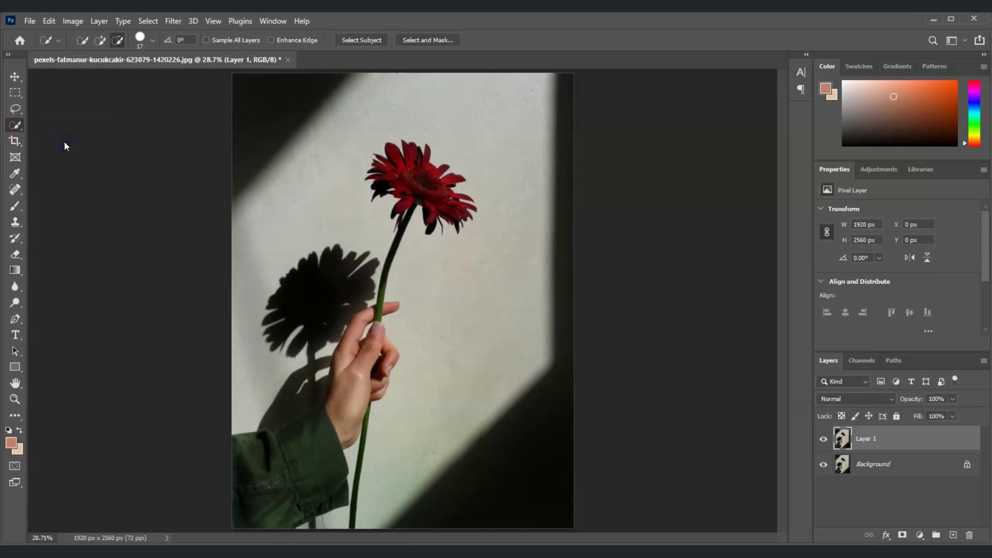
Quick-select the red flower head, stem, hand and sleeve, trimming stray edges at the cuff and wrist.
{"action": "left_click", "coordinate": [425, 179]}
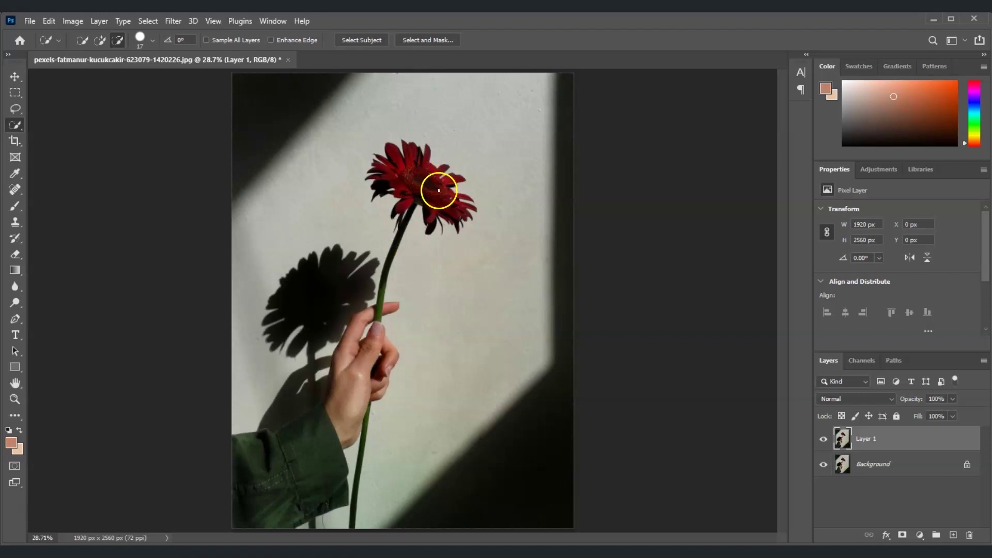
{"action": "left_click_drag", "start_coordinate": [439, 190], "coordinate": [411, 187]}
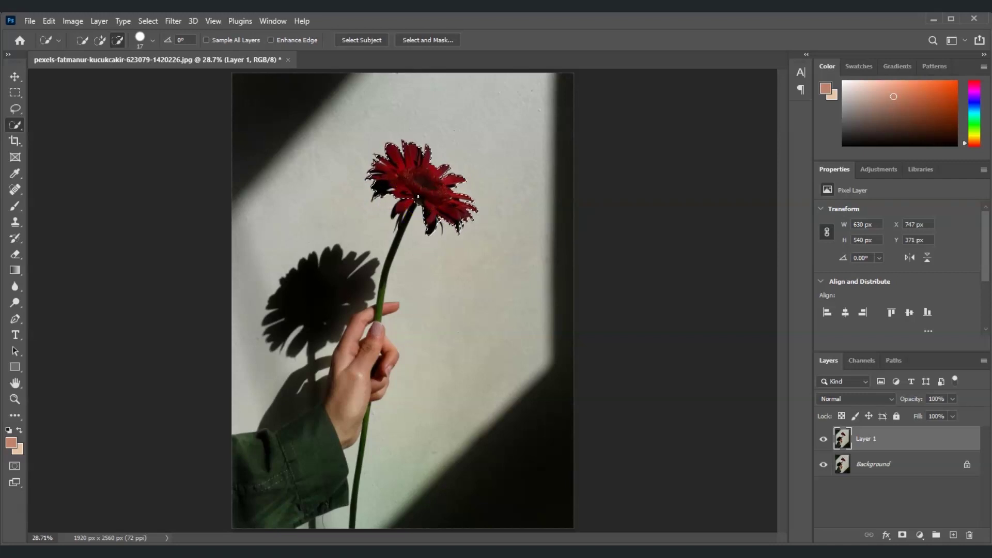
{"action": "key", "text": "alt"}
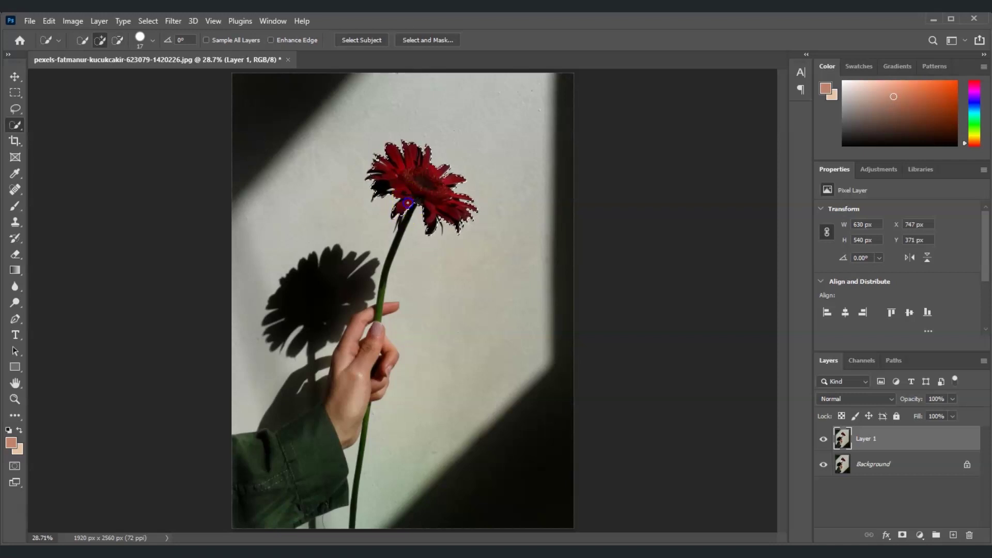
{"action": "mouse_move", "coordinate": [388, 269]}
{"action": "left_mouse_down"}
{"action": "mouse_move", "coordinate": [374, 308]}
{"action": "mouse_move", "coordinate": [388, 314]}
{"action": "mouse_move", "coordinate": [354, 316]}
{"action": "mouse_move", "coordinate": [364, 311]}
{"action": "mouse_move", "coordinate": [336, 412]}
{"action": "mouse_move", "coordinate": [333, 372]}
{"action": "mouse_move", "coordinate": [329, 415]}
{"action": "mouse_move", "coordinate": [308, 450]}
{"action": "mouse_move", "coordinate": [280, 387]}
{"action": "mouse_move", "coordinate": [321, 358]}
{"action": "left_mouse_up"}
{"action": "key", "text": "alt"}
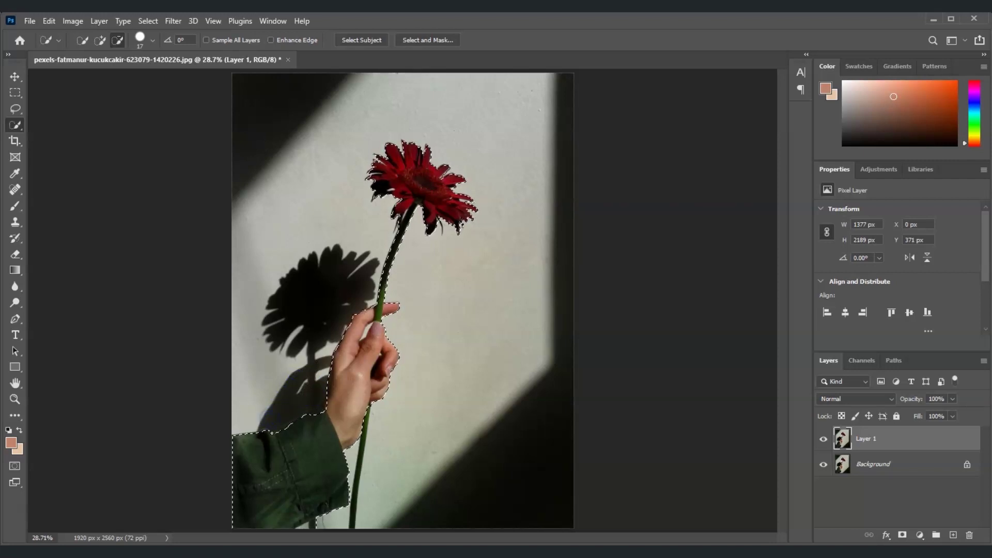
{"action": "left_click_drag", "start_coordinate": [271, 437], "coordinate": [272, 432]}
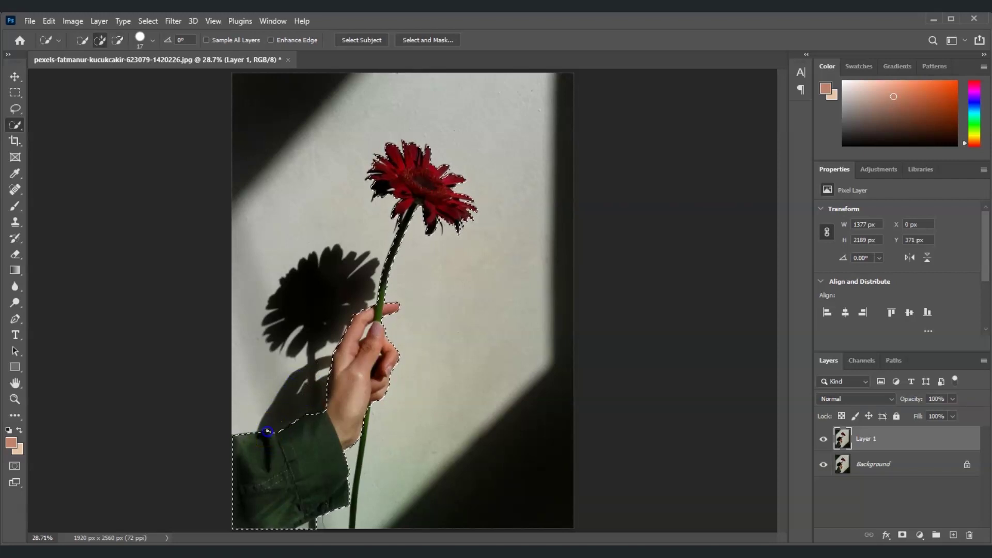
{"action": "left_click_drag", "start_coordinate": [323, 407], "coordinate": [324, 415]}
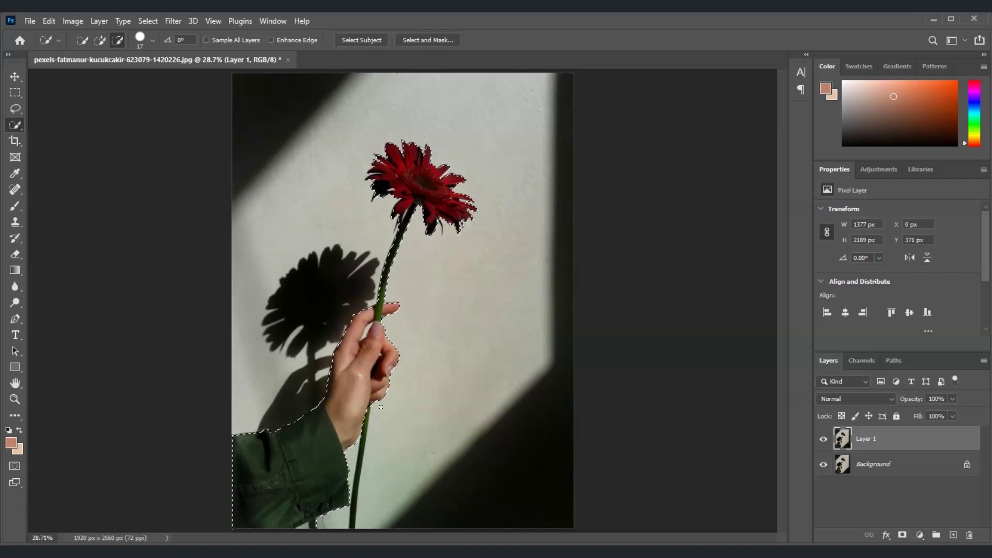
Invert the selection and add a layer mask to Layer 1.
{"action": "left_click", "coordinate": [149, 20]}
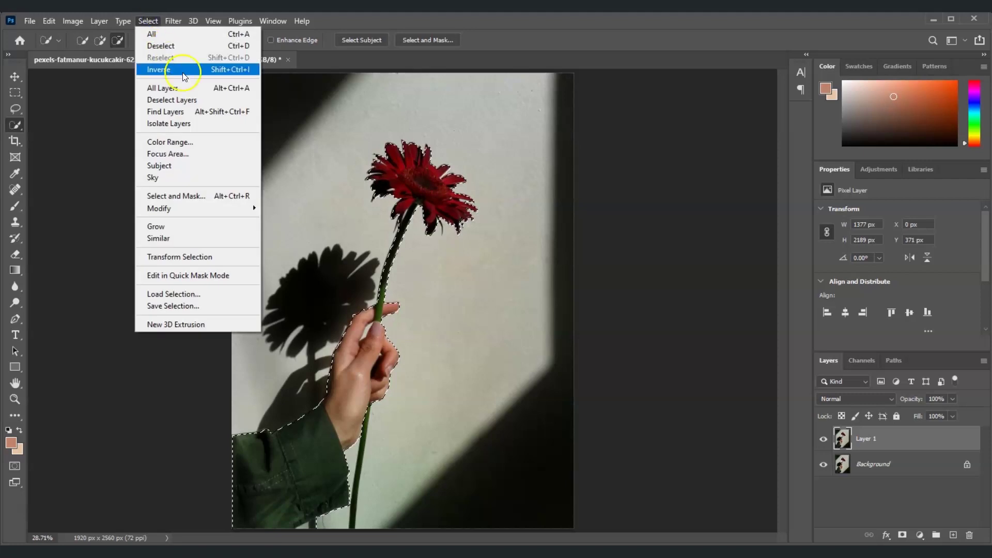
{"action": "left_click", "coordinate": [158, 69]}
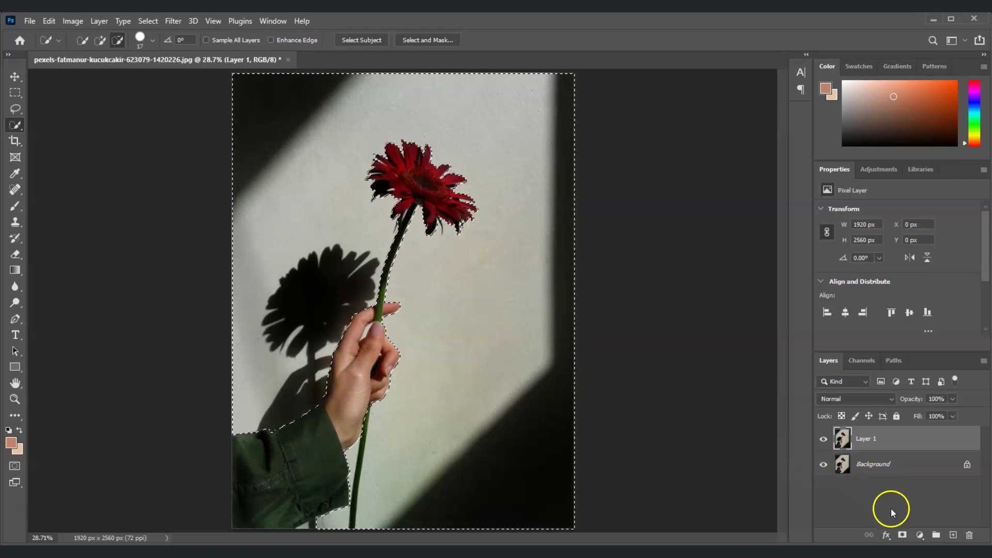
{"action": "left_click", "coordinate": [902, 536]}
Switch Layer 1's editing target from its mask back to its pixels.
{"action": "left_click", "coordinate": [867, 441]}
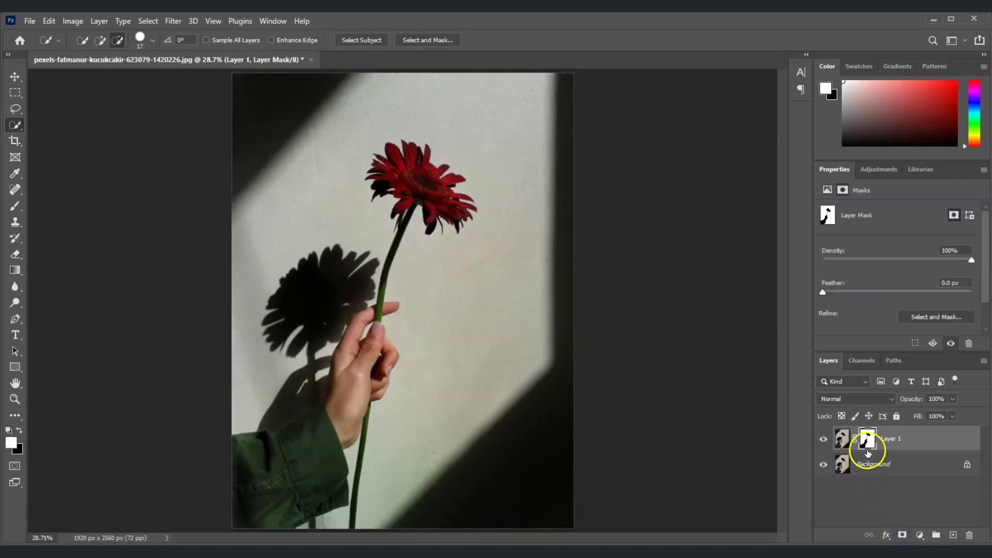
{"action": "left_click", "coordinate": [842, 439]}
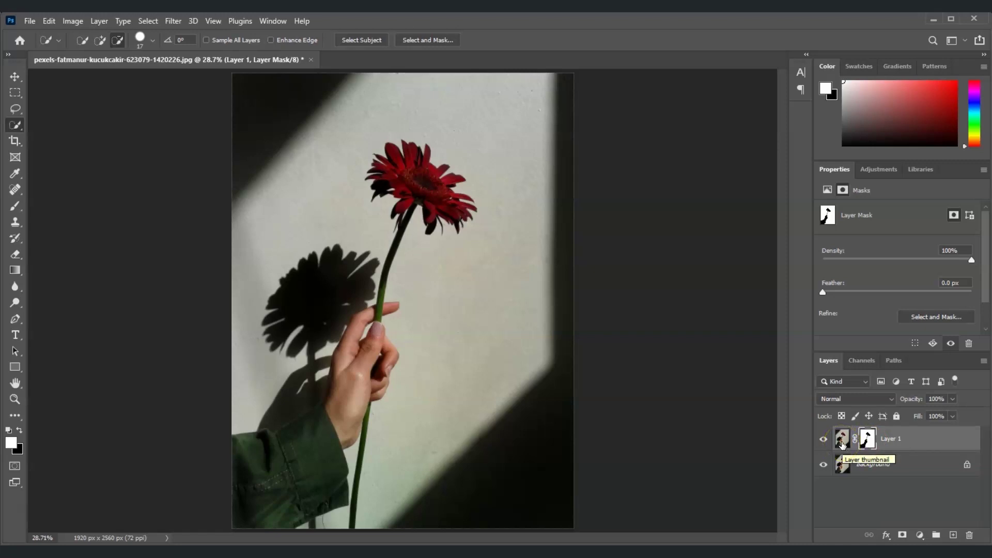
{"action": "left_click", "coordinate": [842, 442]}
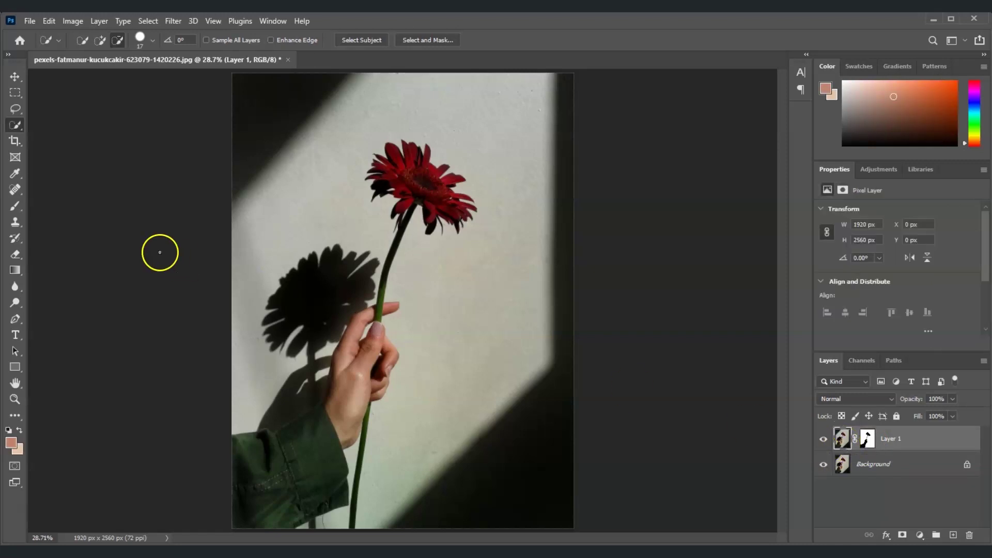
Lasso around the flower's cast shadow and the hand's shadow on the wall.
{"action": "left_click", "coordinate": [16, 112]}
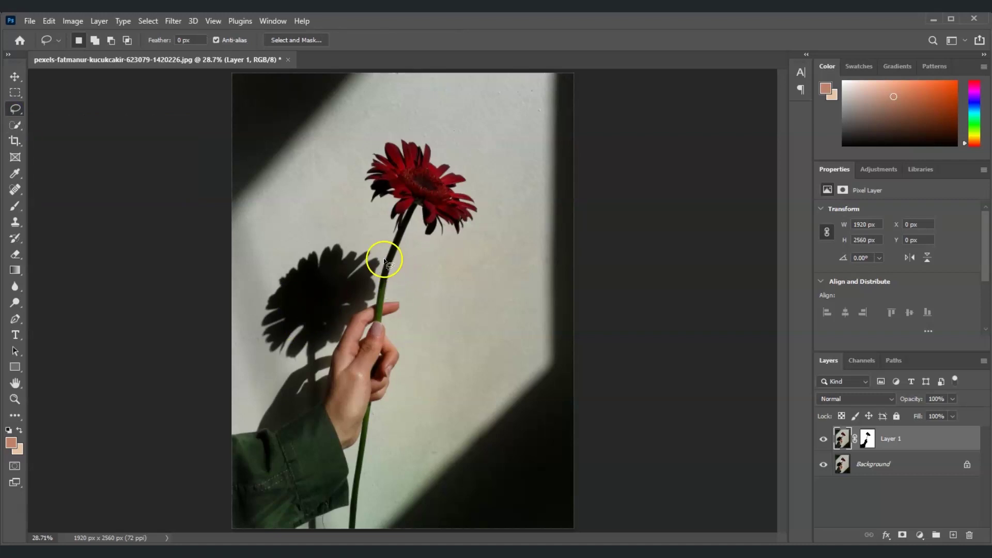
{"action": "mouse_move", "coordinate": [381, 259]}
{"action": "left_mouse_down"}
{"action": "mouse_move", "coordinate": [312, 246]}
{"action": "mouse_move", "coordinate": [263, 297]}
{"action": "mouse_move", "coordinate": [250, 329]}
{"action": "mouse_move", "coordinate": [261, 360]}
{"action": "mouse_move", "coordinate": [283, 370]}
{"action": "mouse_move", "coordinate": [302, 363]}
{"action": "mouse_move", "coordinate": [252, 431]}
{"action": "mouse_move", "coordinate": [277, 438]}
{"action": "mouse_move", "coordinate": [330, 390]}
{"action": "left_mouse_up"}
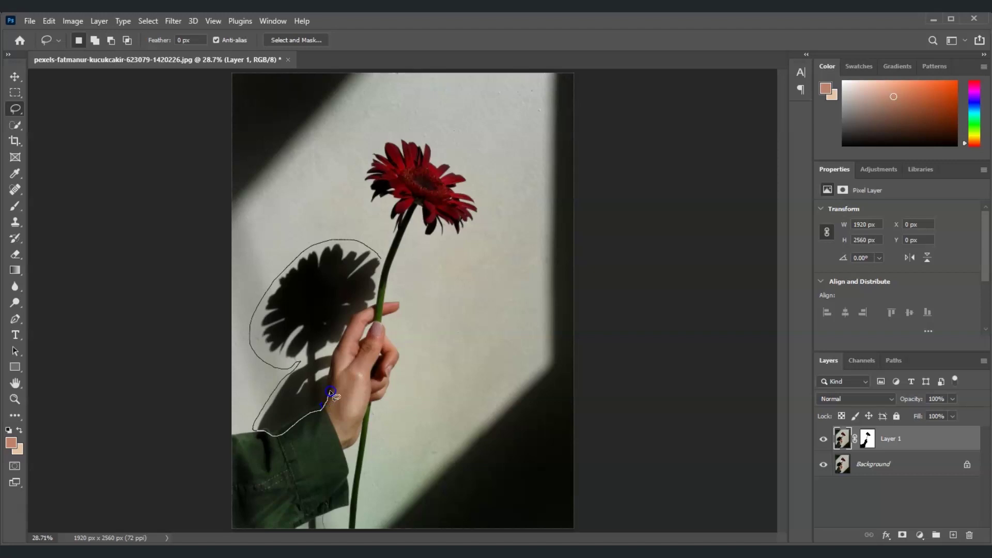
{"action": "mouse_move", "coordinate": [375, 304]}
{"action": "left_mouse_down"}
{"action": "mouse_move", "coordinate": [381, 255]}
{"action": "mouse_move", "coordinate": [290, 324]}
{"action": "mouse_move", "coordinate": [379, 286]}
{"action": "mouse_move", "coordinate": [381, 255]}
{"action": "left_mouse_up"}
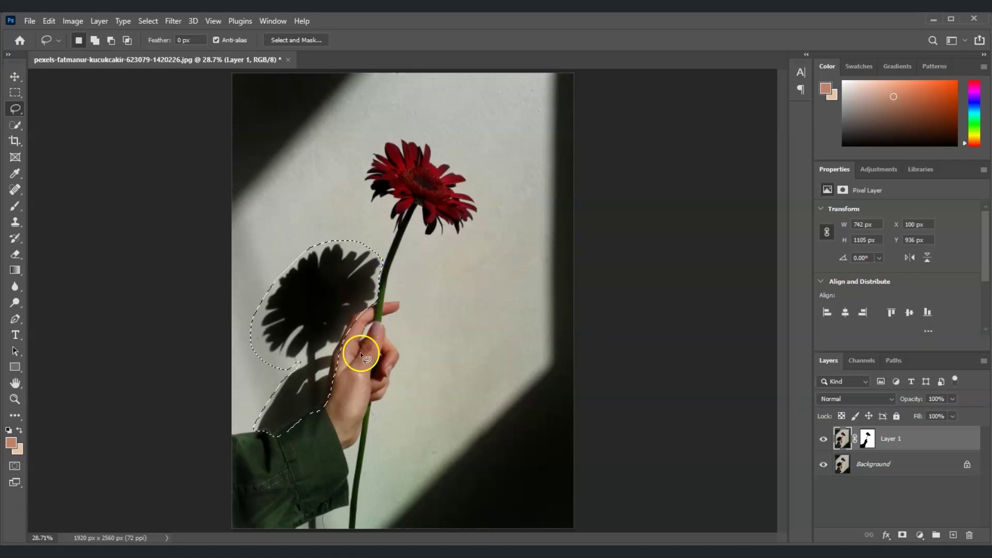
Fill the shadow selection with Content-Aware contents to erase it from the wall.
{"action": "right_click", "coordinate": [324, 299]}
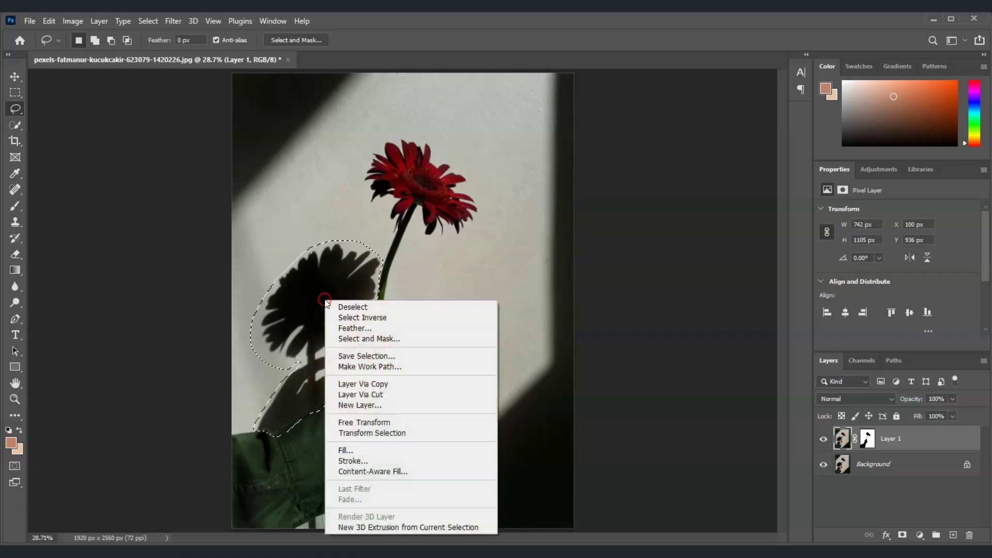
{"action": "left_click", "coordinate": [417, 450]}
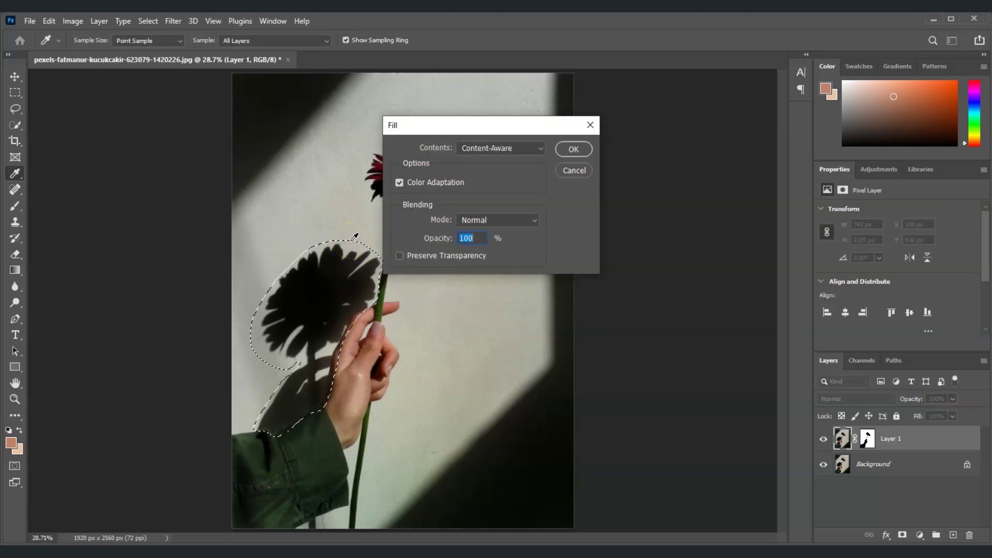
{"action": "left_click_drag", "start_coordinate": [356, 274], "coordinate": [334, 241]}
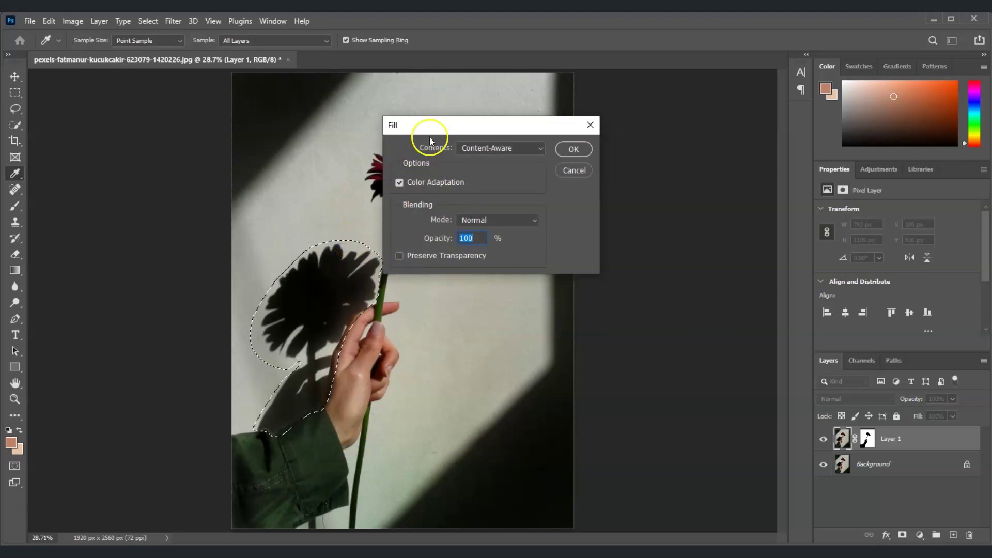
{"action": "left_click", "coordinate": [506, 148]}
{"action": "left_click", "coordinate": [505, 203]}
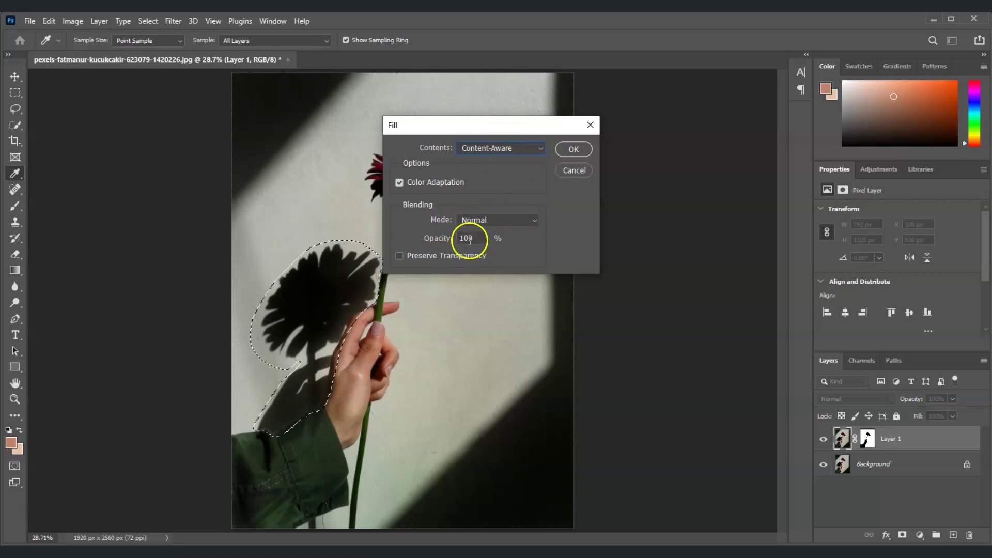
{"action": "left_click", "coordinate": [585, 150]}
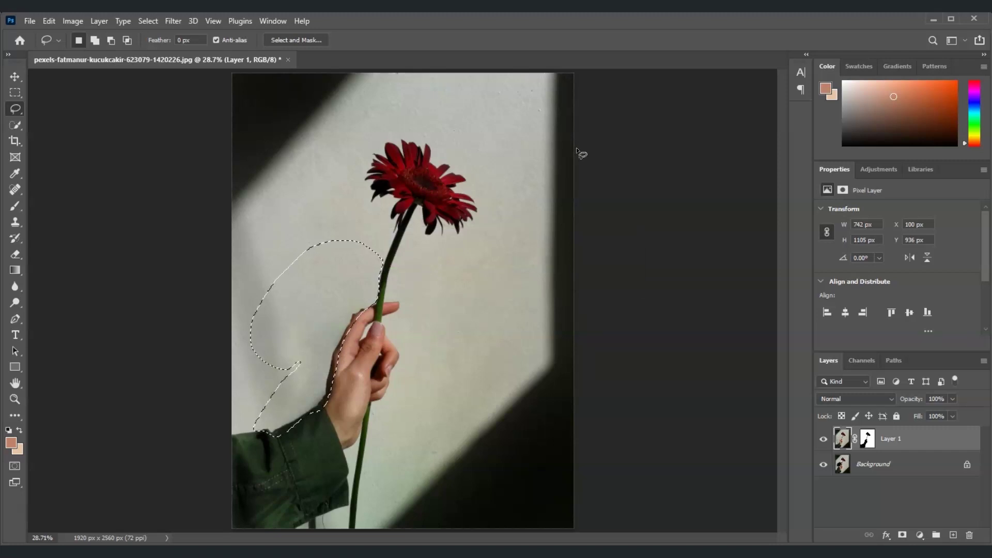
Close the lasso selection along the fingers and sample clean wall with the Clone Stamp.
{"action": "left_click", "coordinate": [460, 228]}
{"action": "left_click_drag", "start_coordinate": [371, 322], "coordinate": [367, 309]}
{"action": "left_click", "coordinate": [15, 222]}
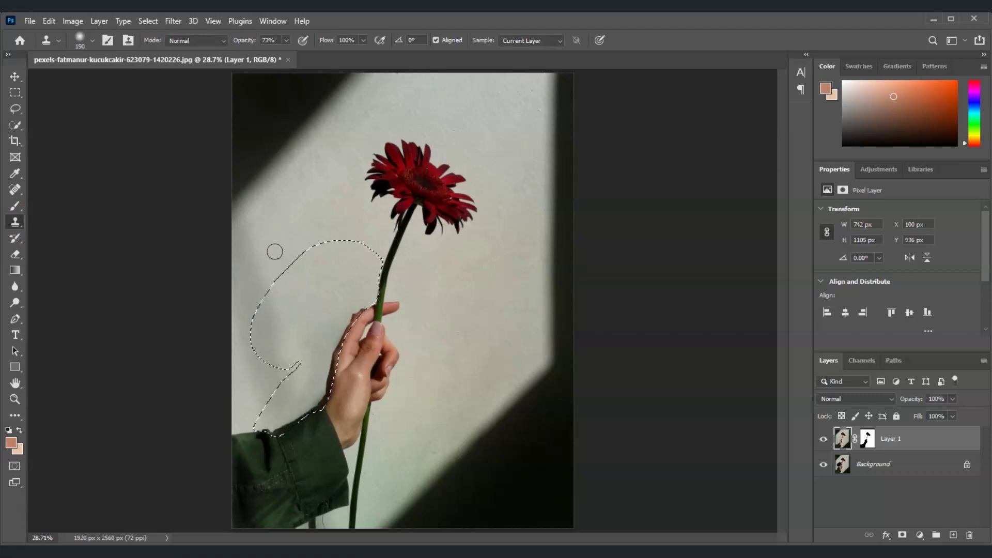
{"action": "left_click", "coordinate": [296, 244], "text": "alt"}
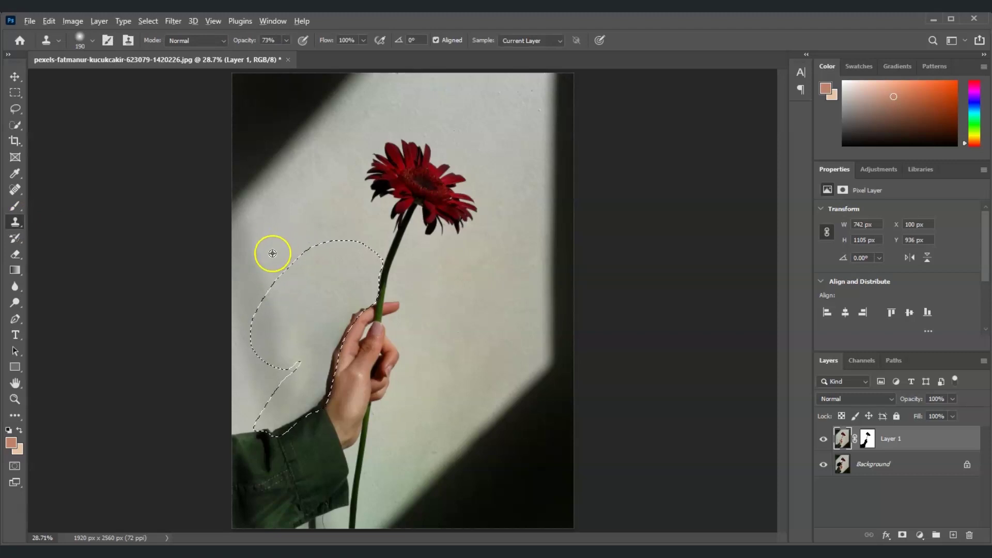
Stamp clean wall texture over the selected area and the fingertip beside the stem.
{"action": "left_click", "coordinate": [272, 277]}
{"action": "left_click", "coordinate": [273, 249], "text": "alt"}
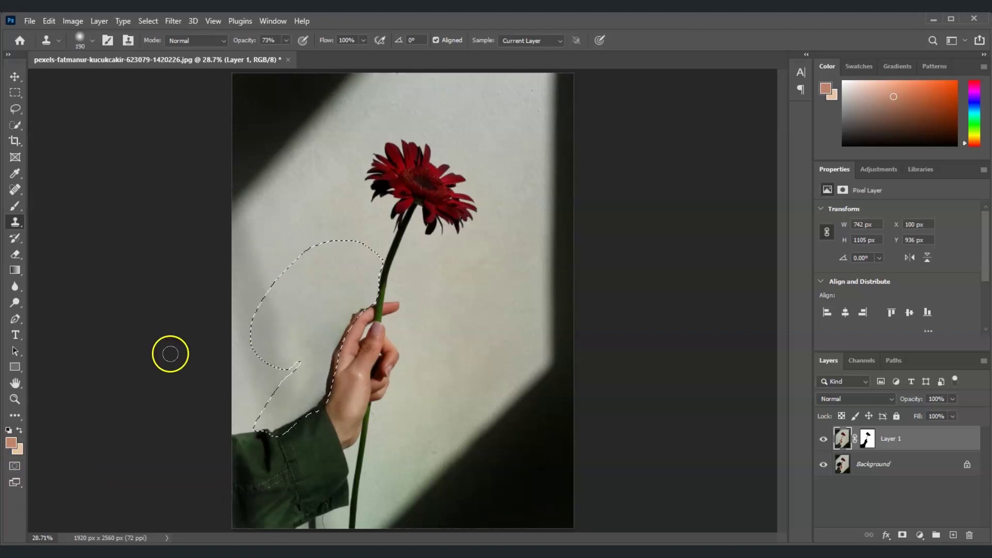
{"action": "left_click", "coordinate": [302, 373]}
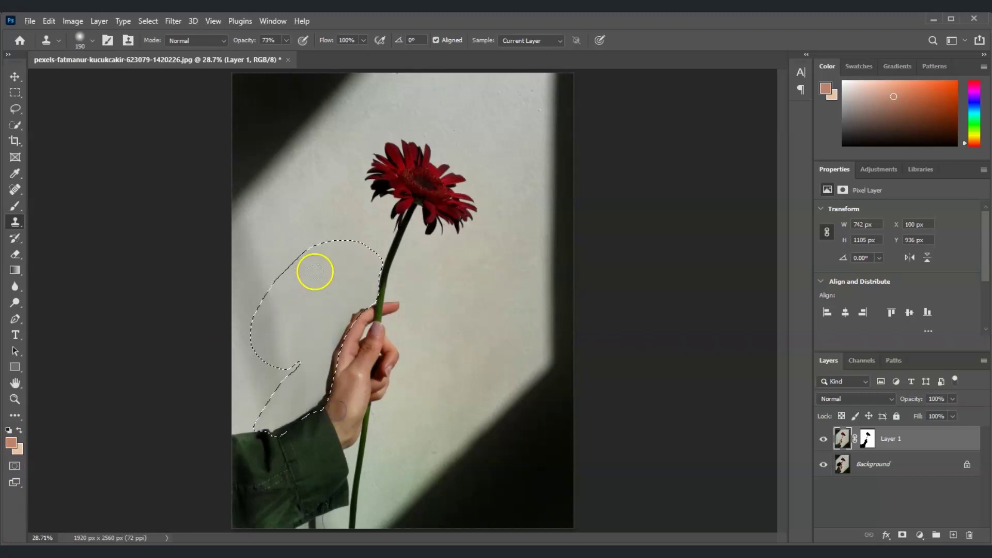
{"action": "left_click", "coordinate": [355, 316]}
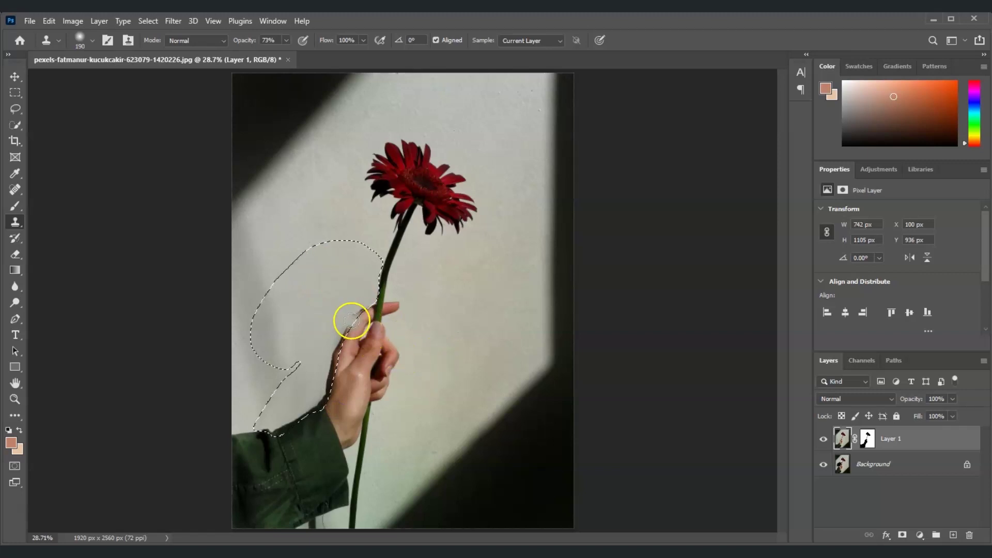
Zoom in on the hand and stem, target Layer 1's mask, and set a white brush colour.
{"action": "left_click", "coordinate": [15, 399]}
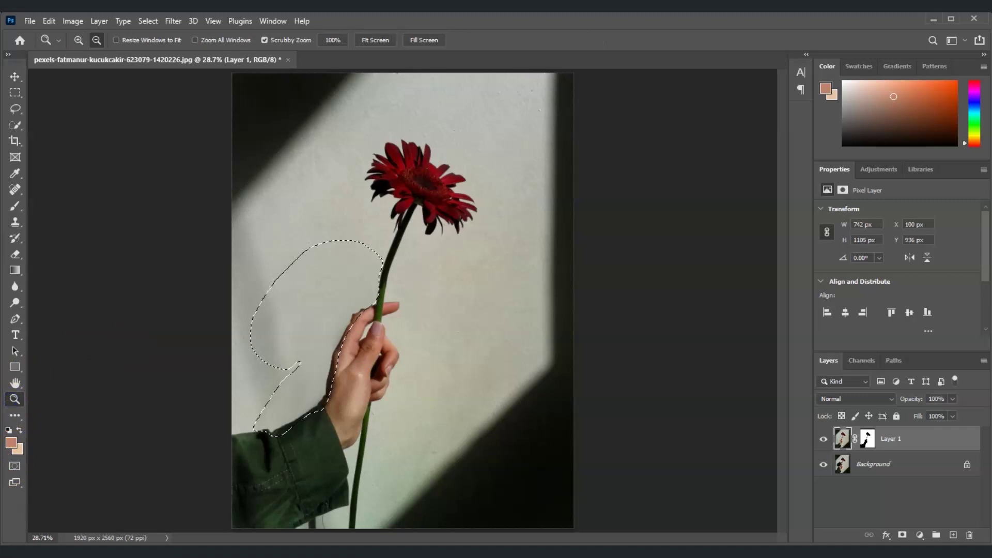
{"action": "left_click", "coordinate": [309, 341]}
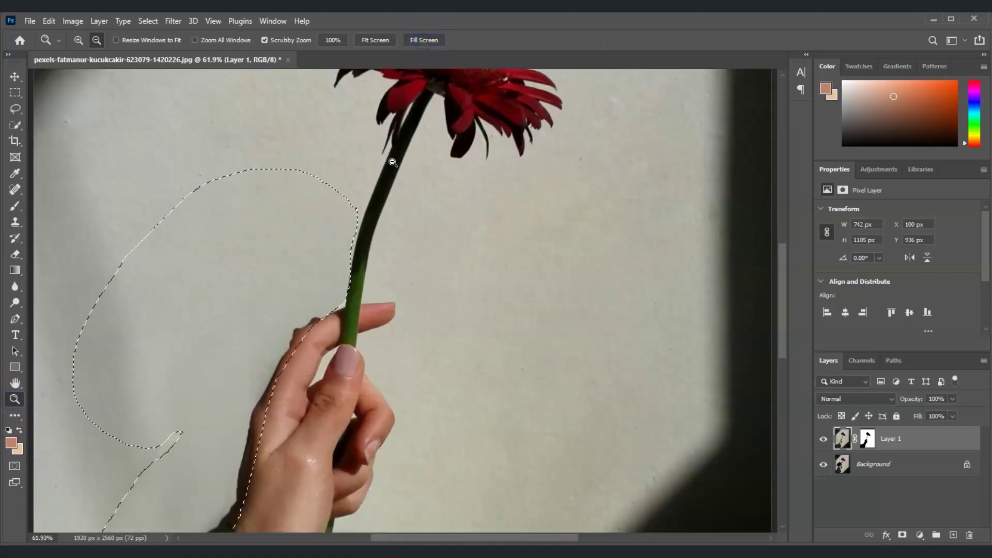
{"action": "left_click", "coordinate": [867, 440]}
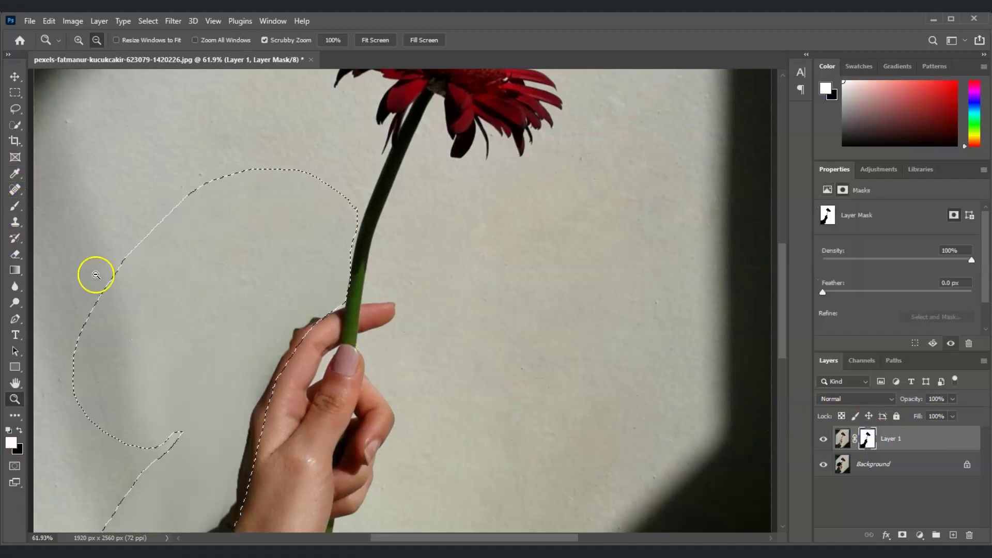
{"action": "left_click", "coordinate": [15, 205]}
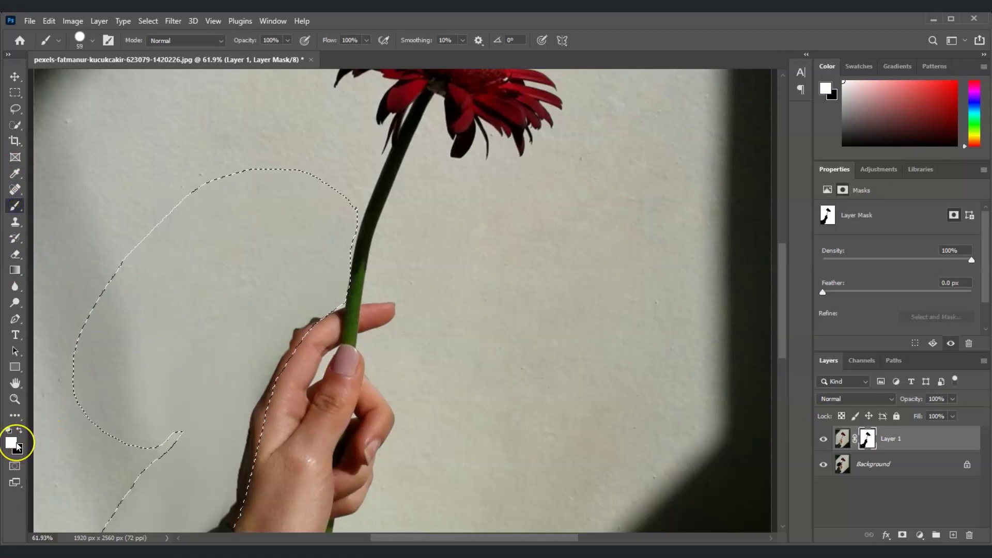
{"action": "key", "text": "x"}
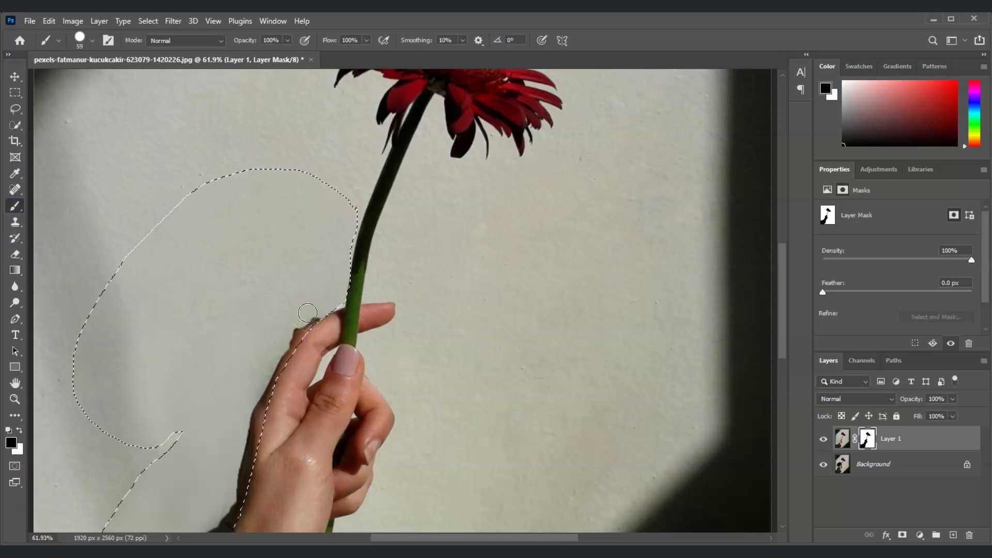
{"action": "left_click", "coordinate": [19, 430]}
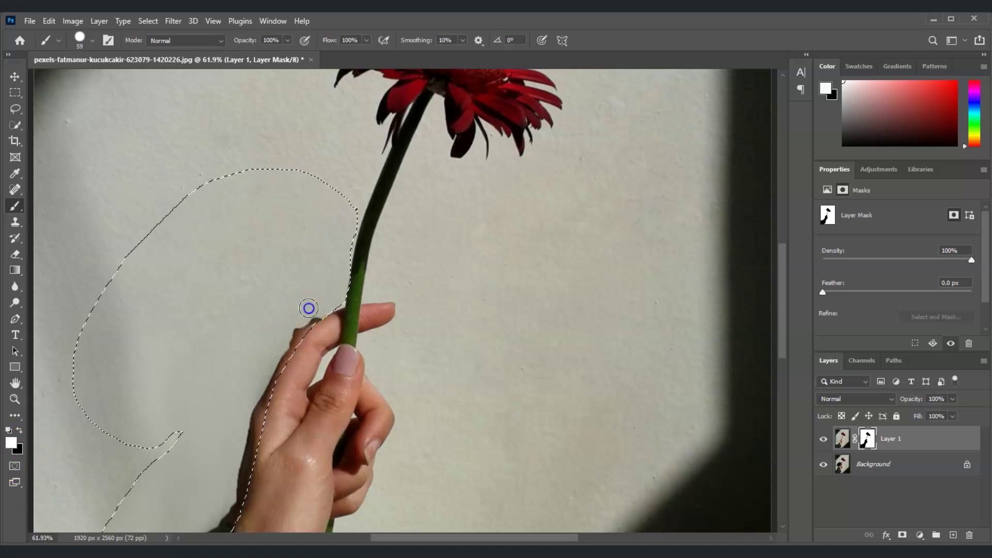
Make black the brush colour and paint Layer 1's mask along the hand's edge.
{"action": "left_click", "coordinate": [17, 450]}
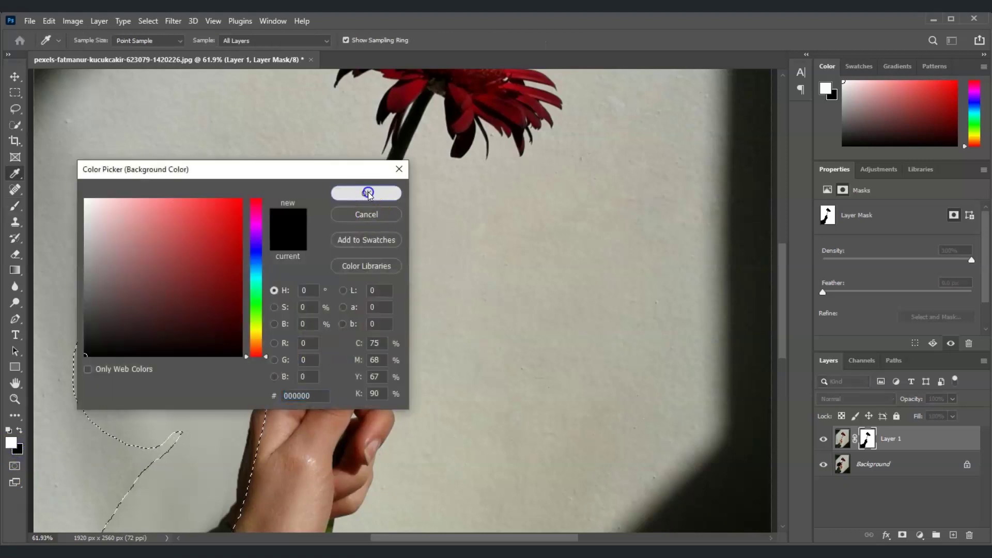
{"action": "left_click", "coordinate": [367, 193]}
{"action": "key", "text": "b"}
{"action": "left_click", "coordinate": [99, 451]}
{"action": "key", "text": "x"}
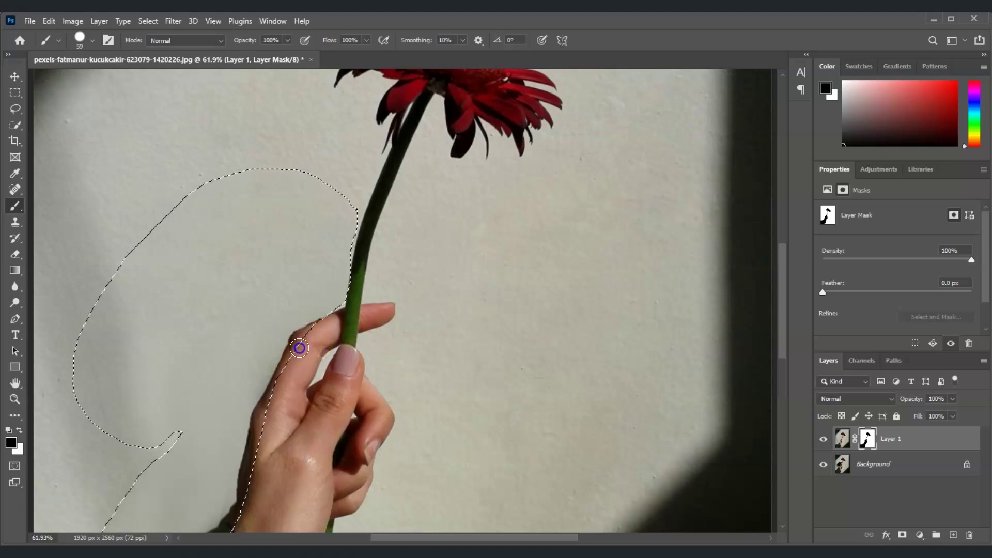
{"action": "left_click_drag", "start_coordinate": [298, 346], "coordinate": [299, 412]}
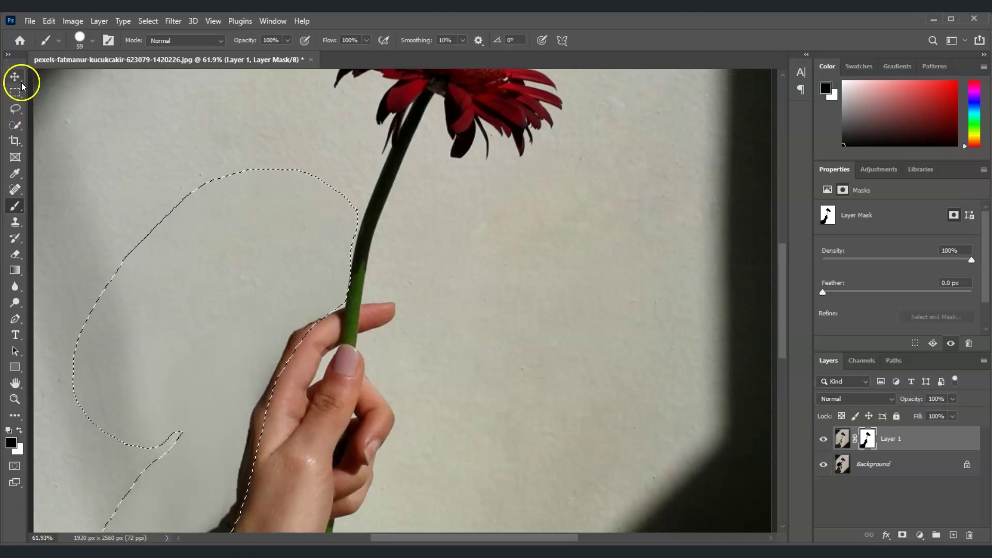
Fit the whole photo on screen and clear the selection.
{"action": "key", "text": "z"}
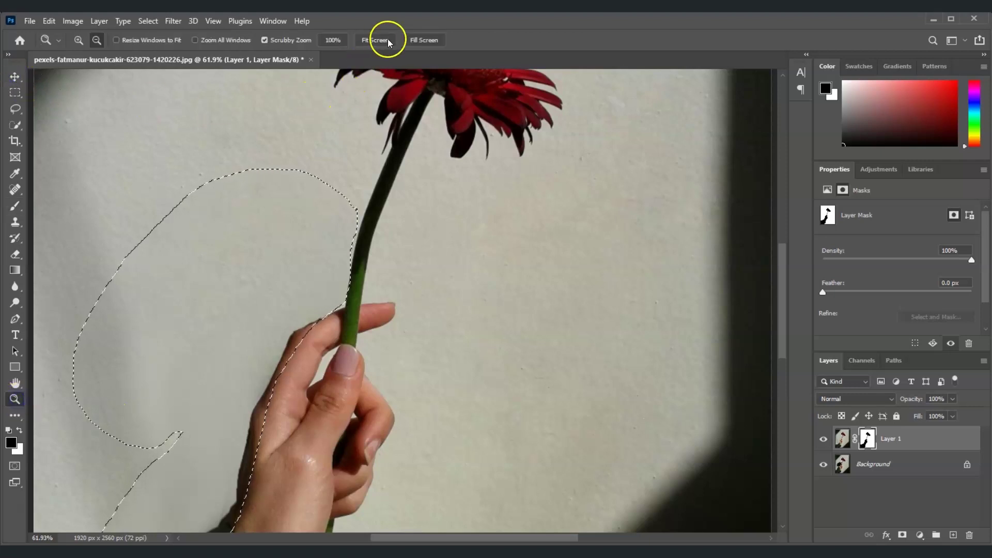
{"action": "left_click", "coordinate": [384, 40]}
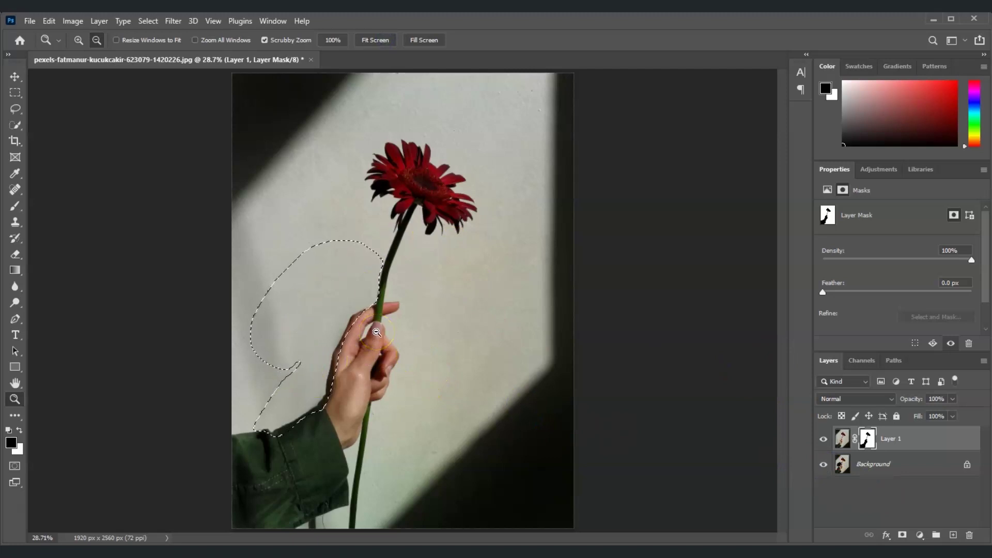
{"action": "key", "text": "ctrl+d"}
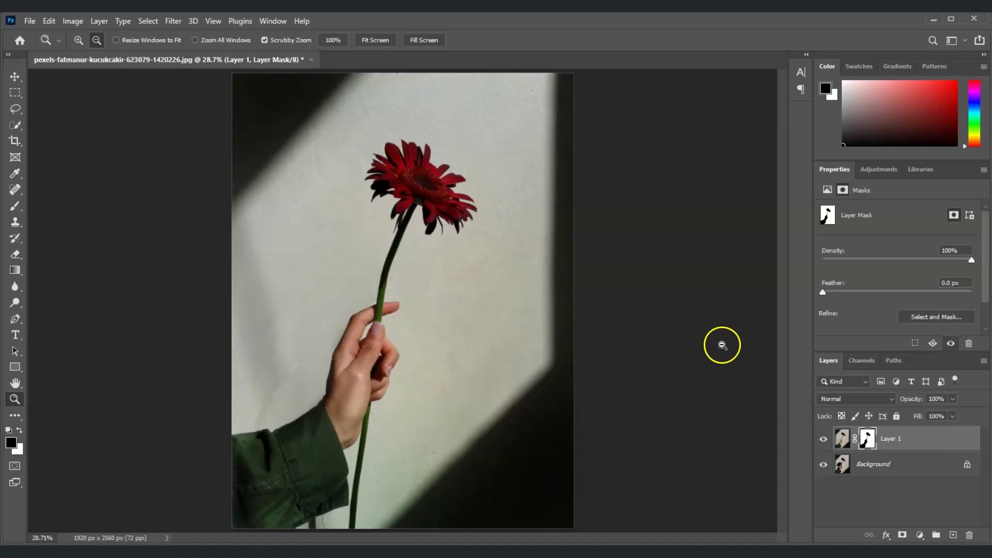
Toggle Layer 1's visibility off and on to compare against the original shadow.
{"action": "left_click", "coordinate": [824, 441], "text": "alt"}
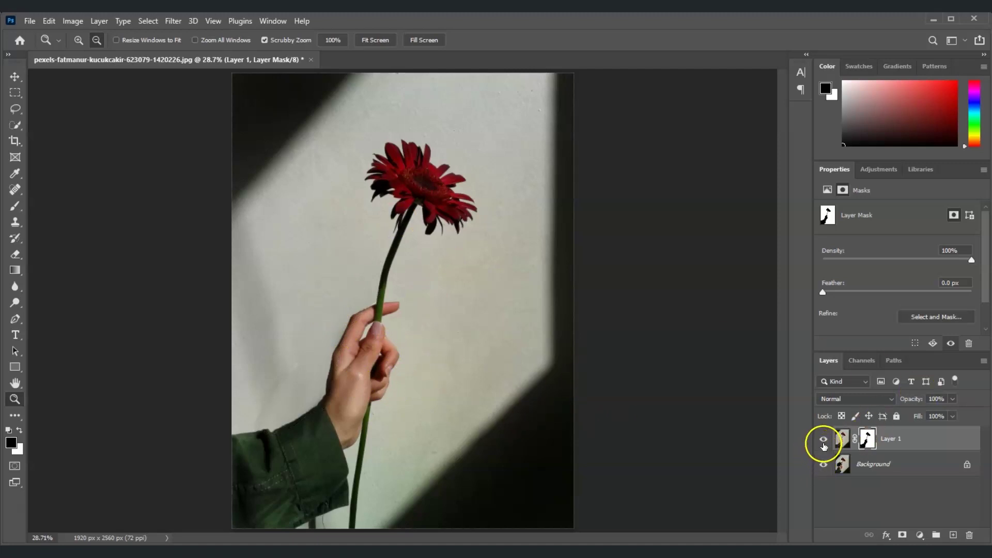
{"action": "left_click", "coordinate": [824, 441]}
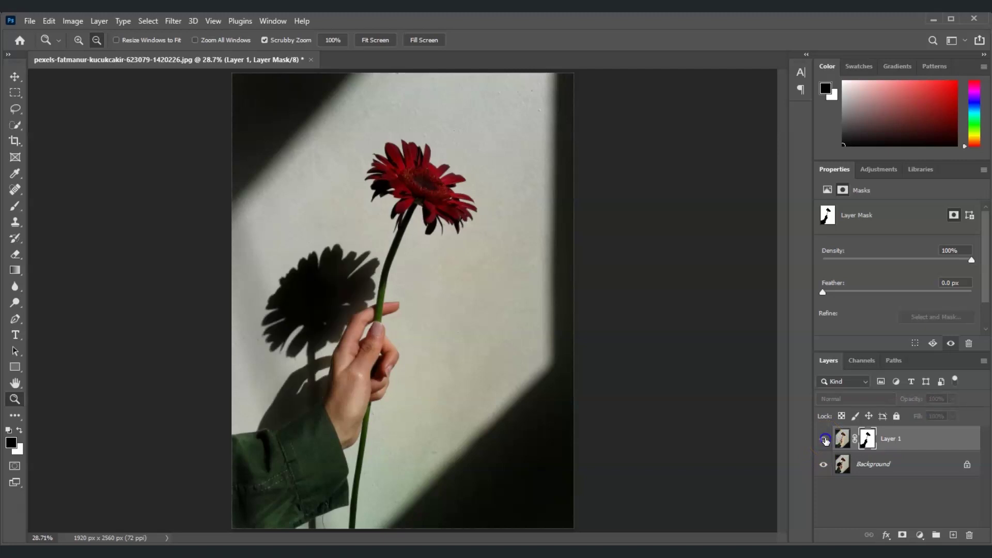
{"action": "left_click", "coordinate": [825, 440]}
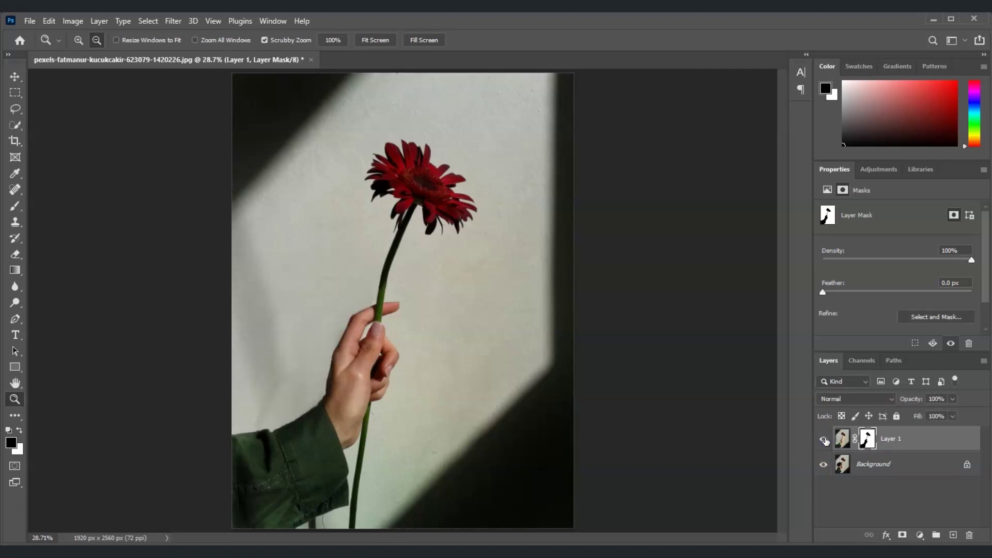